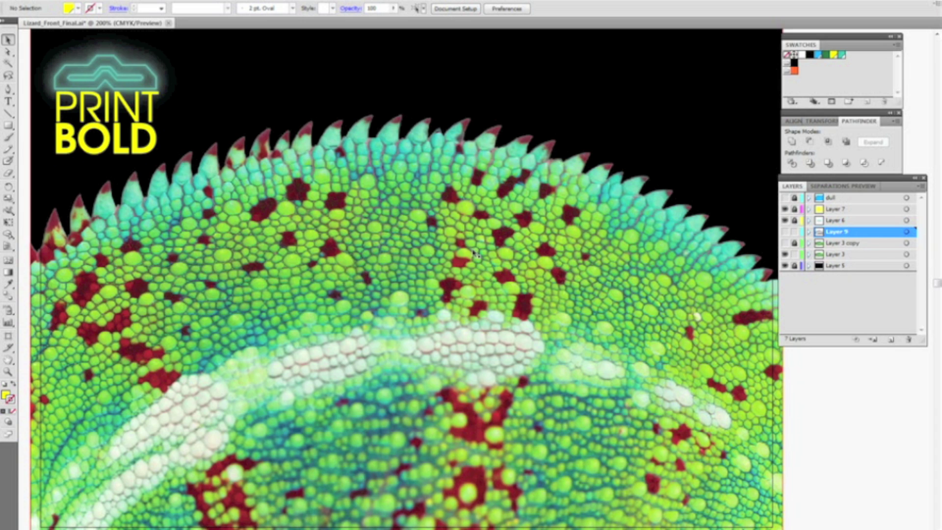
Select the colour chameleon photo on Layer 3 and close the tracing presets list without choosing one.
left_click(474, 252)
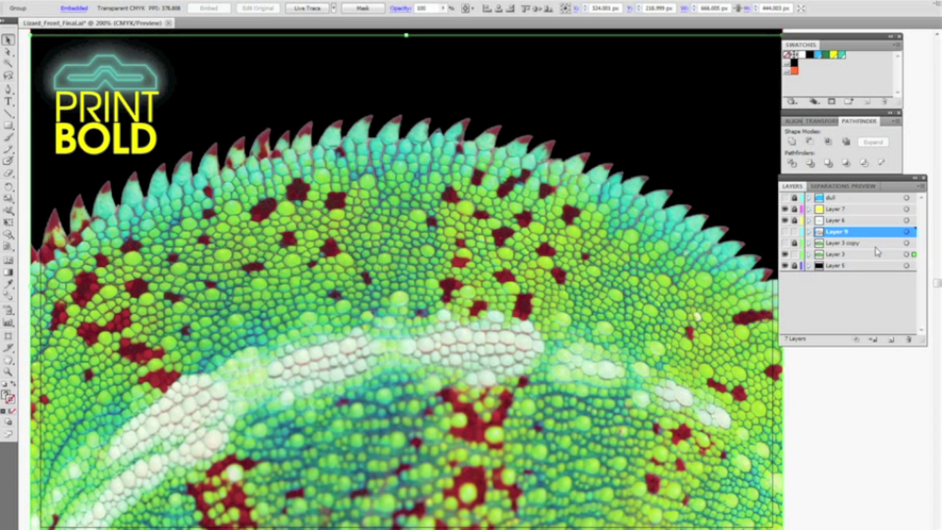
left_click(840, 255)
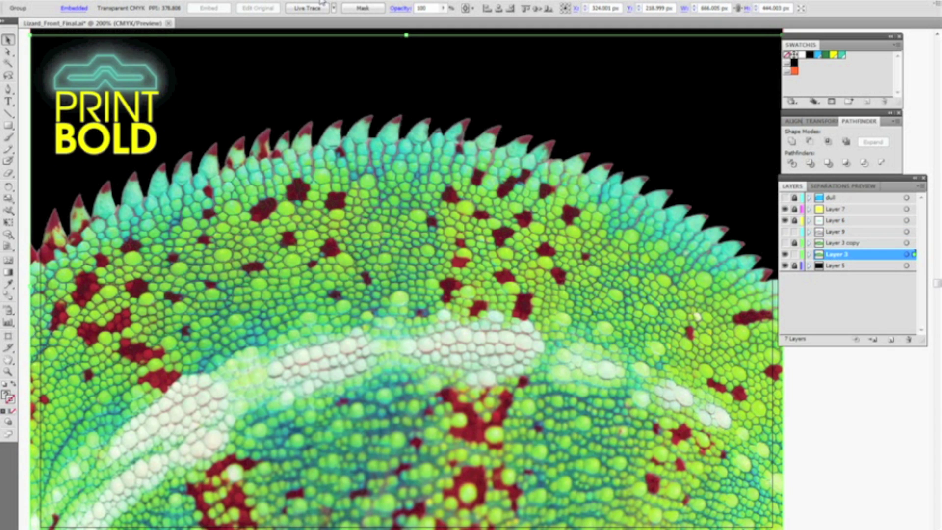
left_click(334, 8)
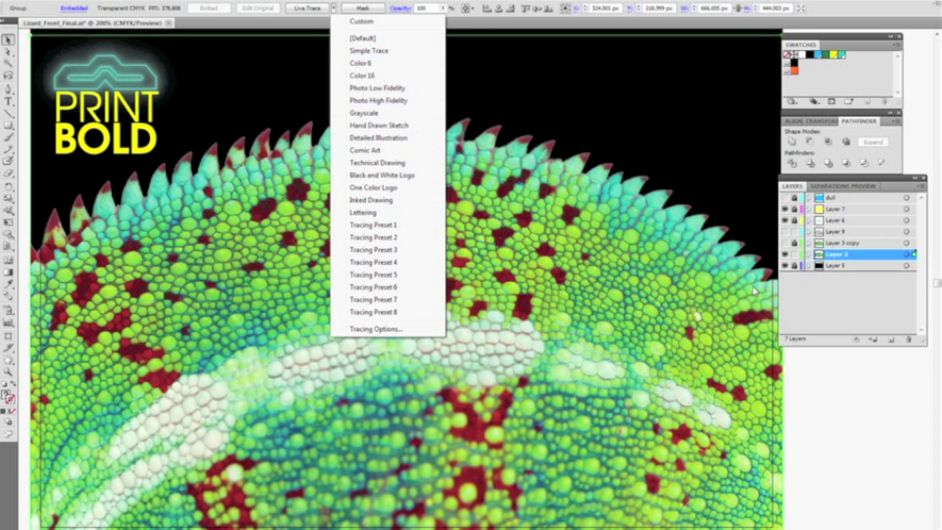
left_click(831, 295)
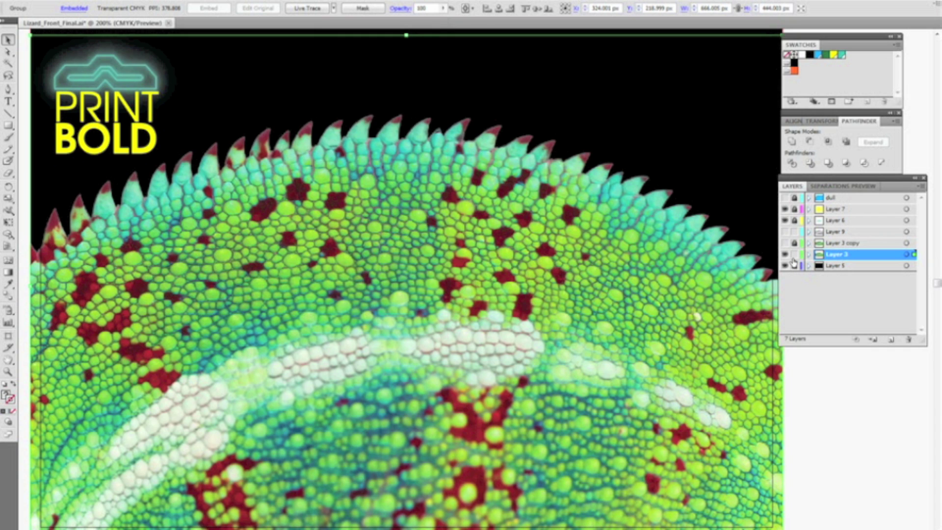
Show Layer 9, hide Layer 3, and expand the greyscale skin trace into vector paths.
left_click(785, 232)
left_click(785, 254)
left_click(252, 214)
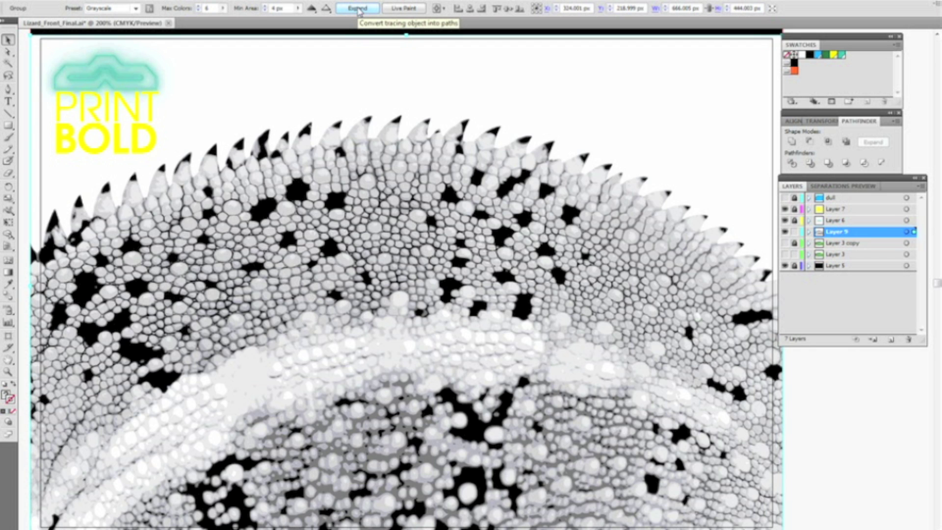
left_click(358, 9)
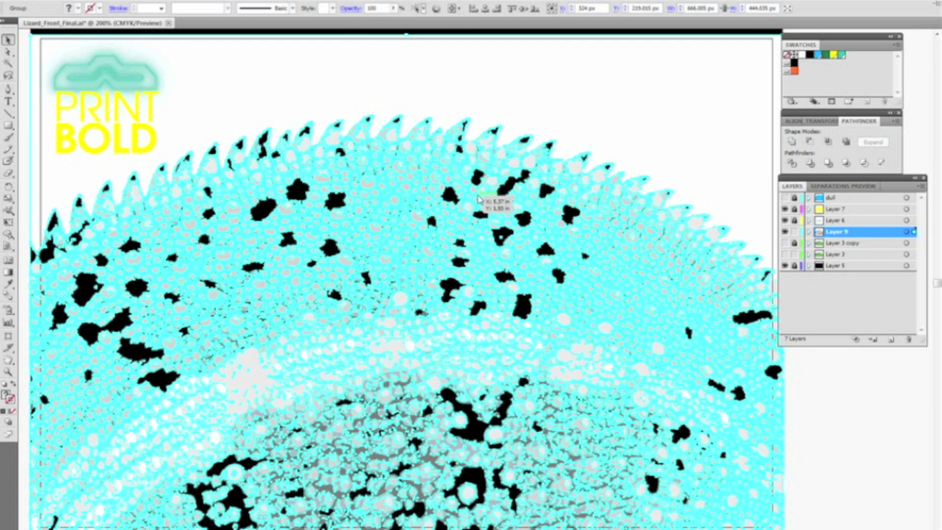
Ungroup the expanded chameleon trace twice via the right-click menu, then clear the selection.
right_click(320, 228)
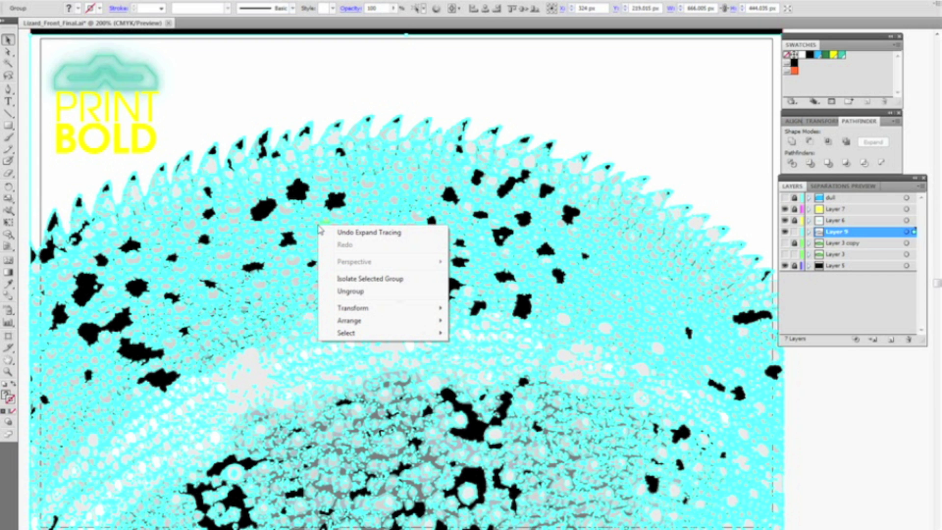
left_click(363, 293)
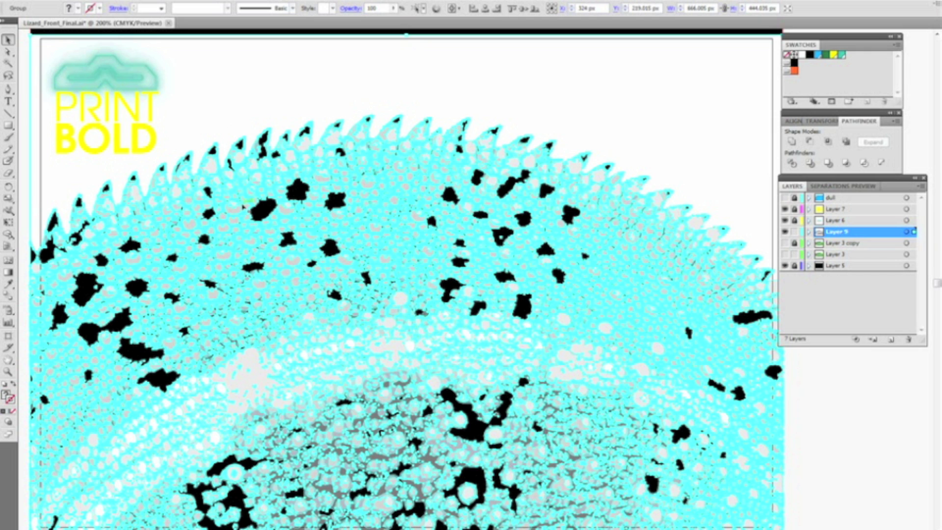
right_click(237, 212)
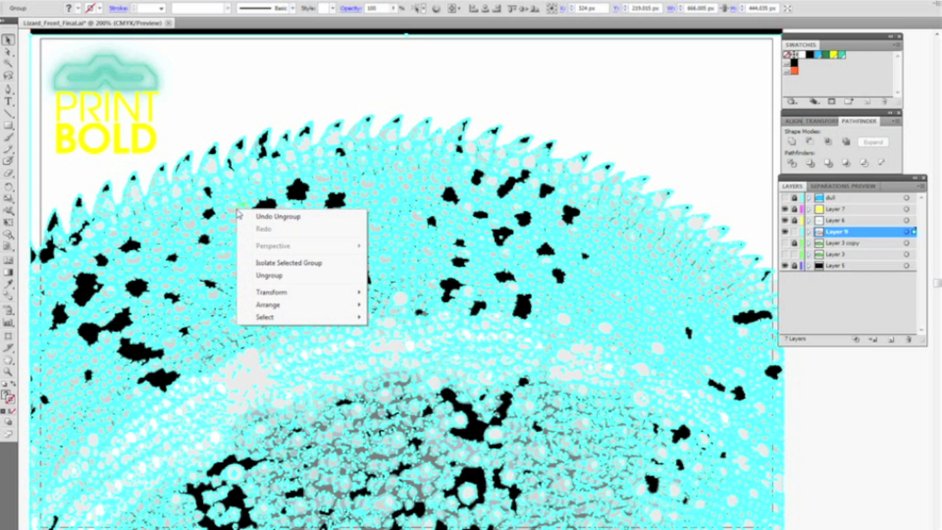
left_click(296, 275)
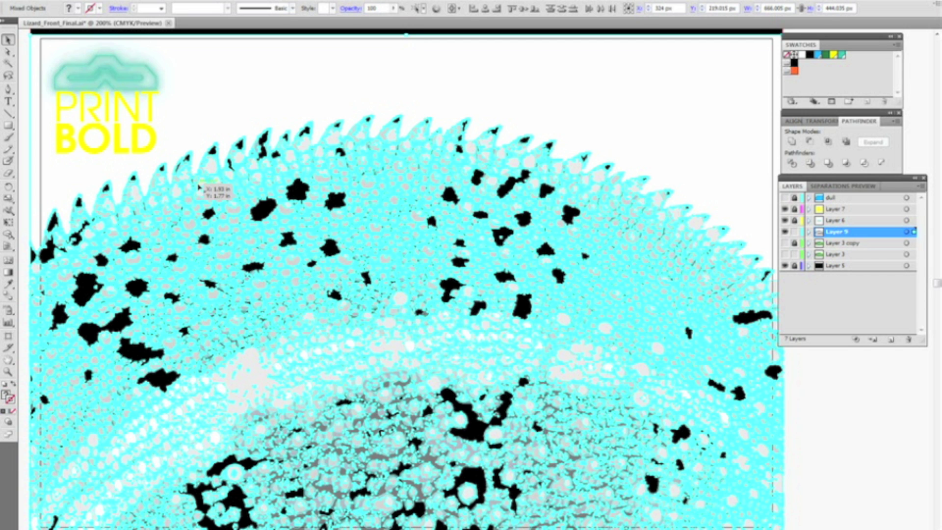
left_click(62, 199)
Click through the traced skin pieces until the large compound shape between the scales is selected.
left_click(90, 213)
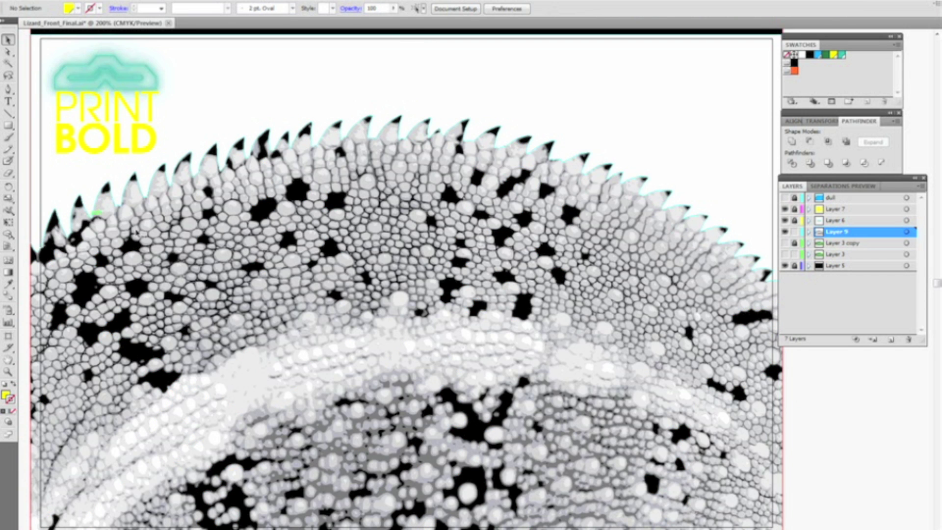
left_click(135, 229)
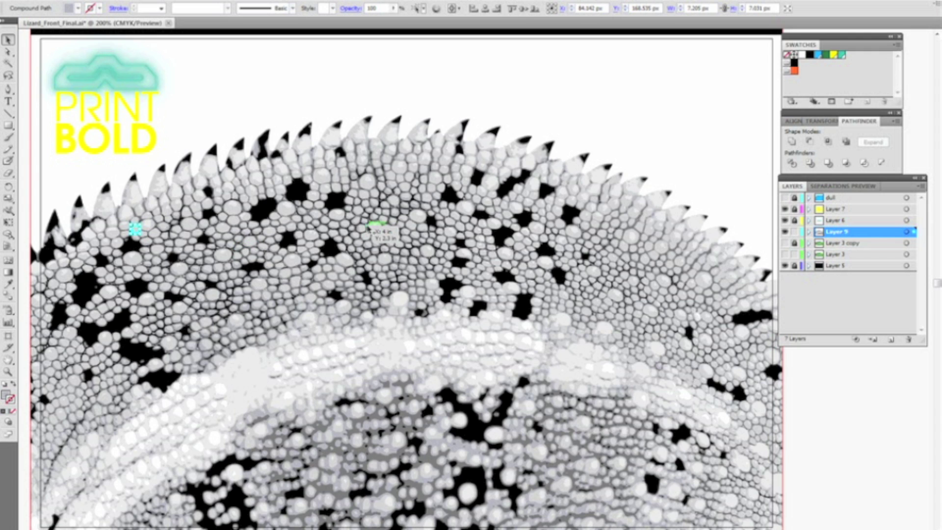
left_click(372, 226)
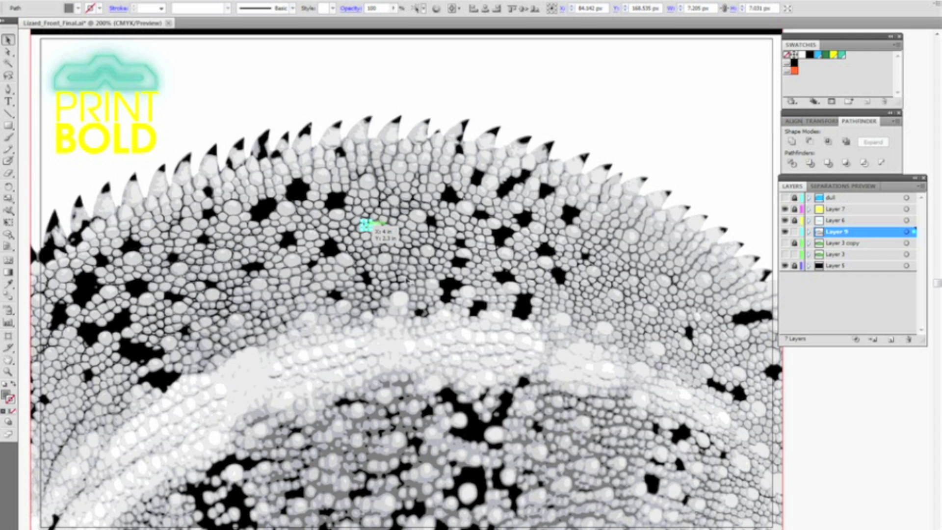
left_click(586, 310)
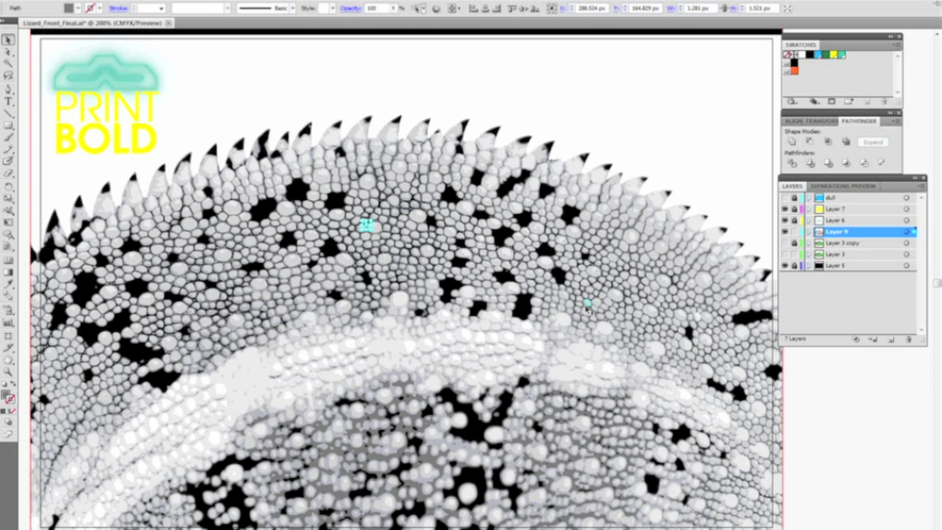
left_click(587, 304)
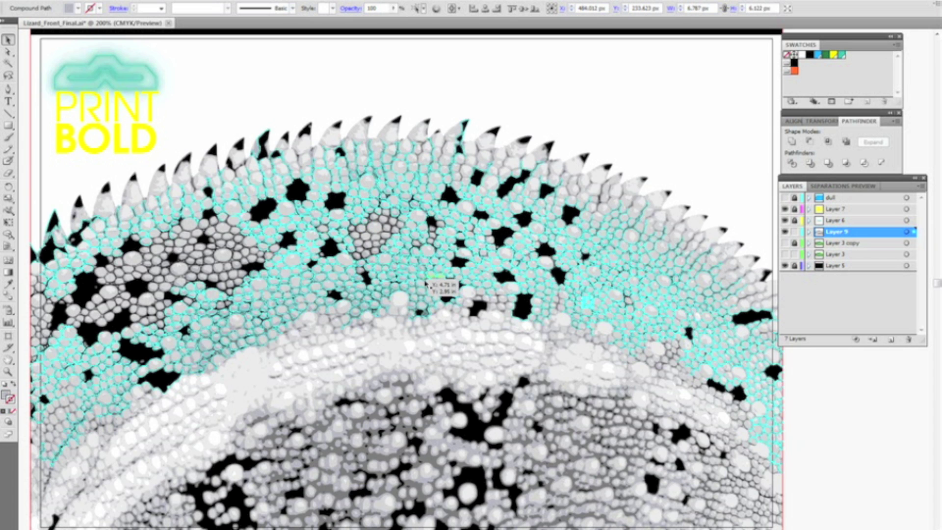
left_click(426, 283)
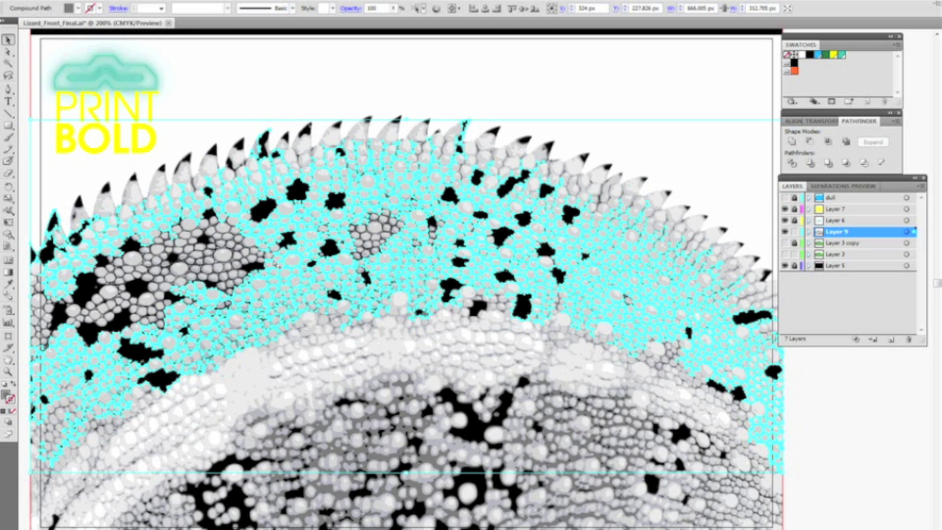
key("ctrl+minus")
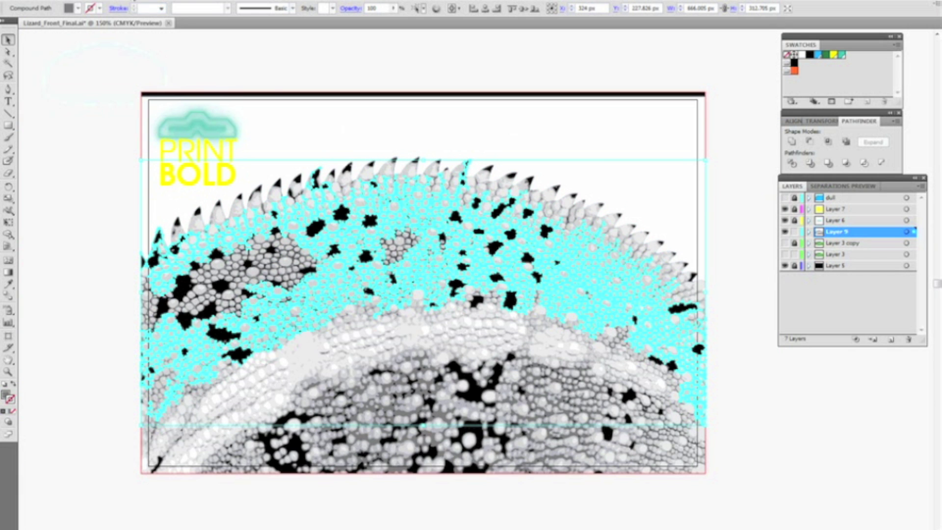
Use Select > Same > Fill Color to select every shape matching the compound path's fill.
left_click(158, 1)
mouse_move(213, 99)
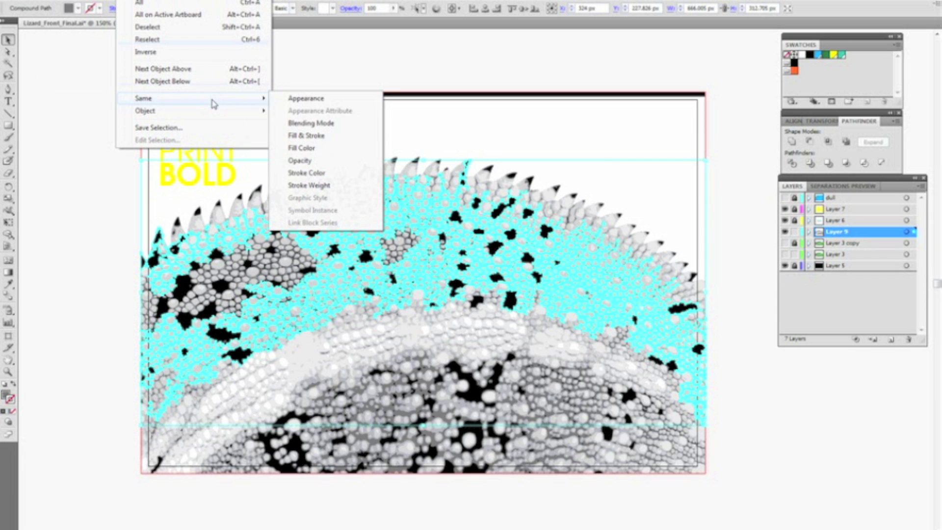
left_click(337, 148)
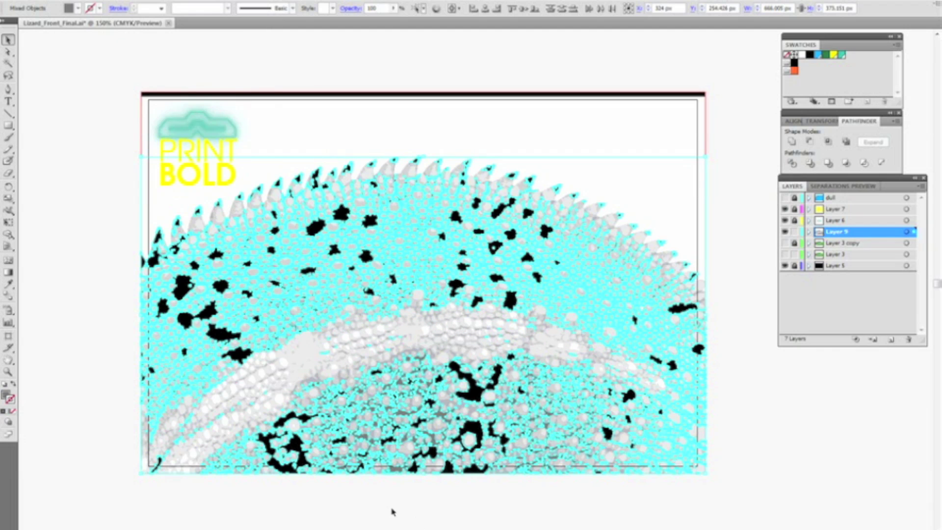
left_click(79, 9)
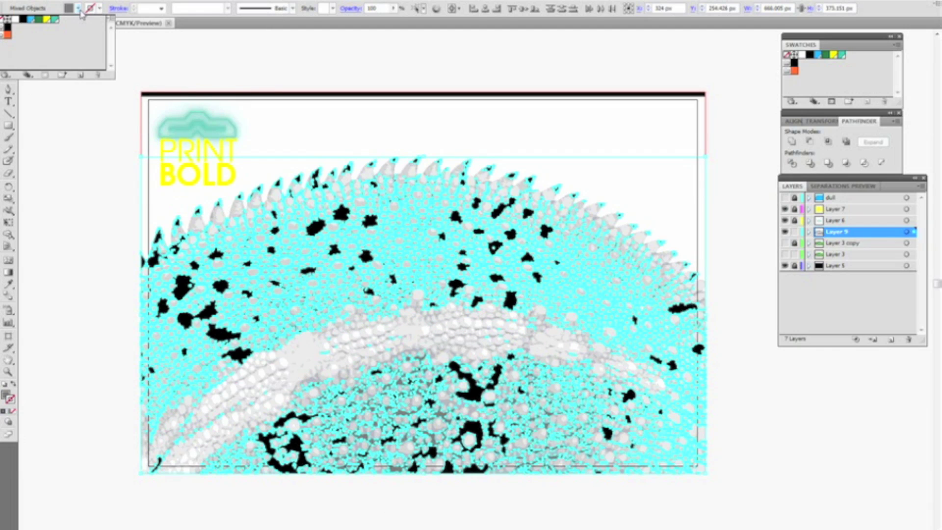
Fill the selected scale-gap shapes with the 'varnish' cyan swatch, then select the white background above the spikes.
left_click(34, 20)
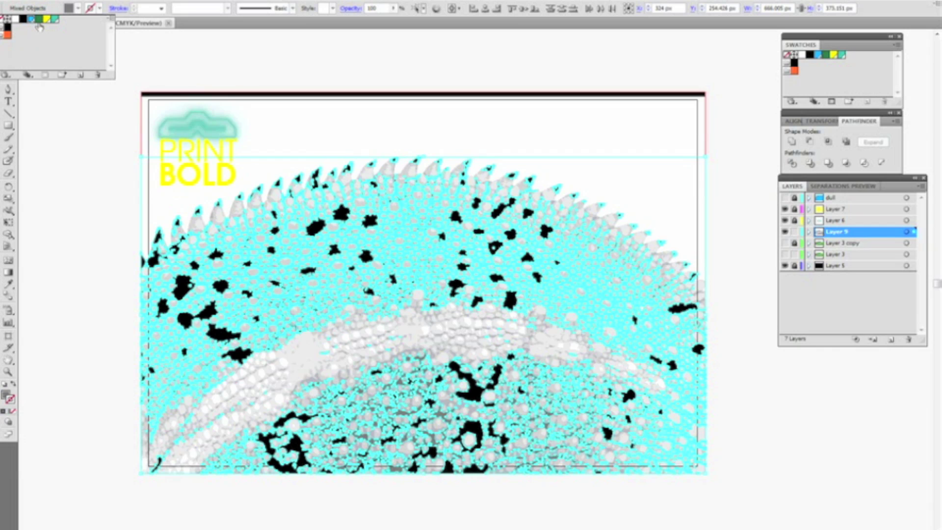
left_click(259, 69)
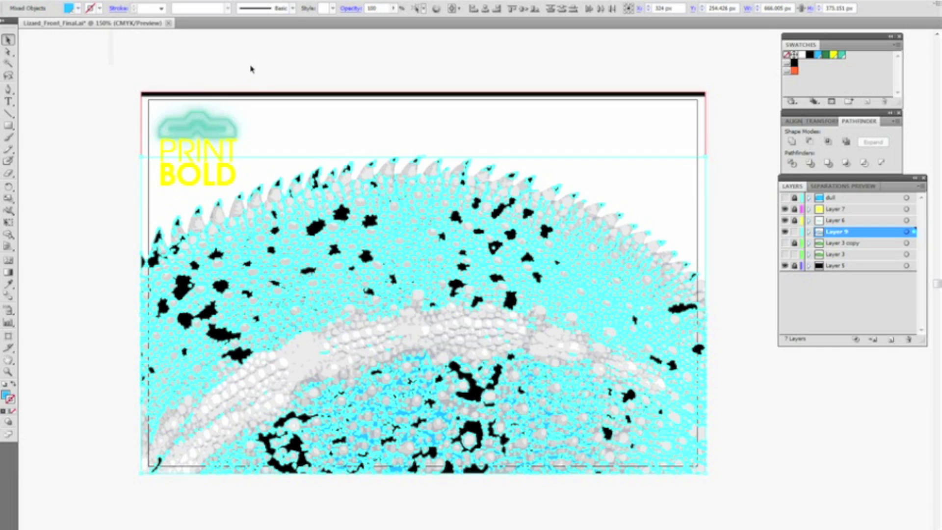
left_click(246, 76)
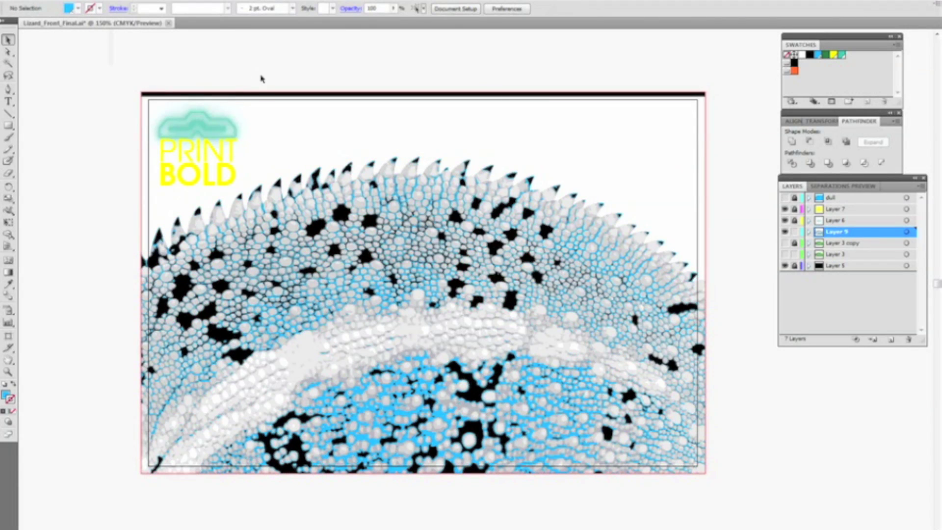
left_click(269, 141)
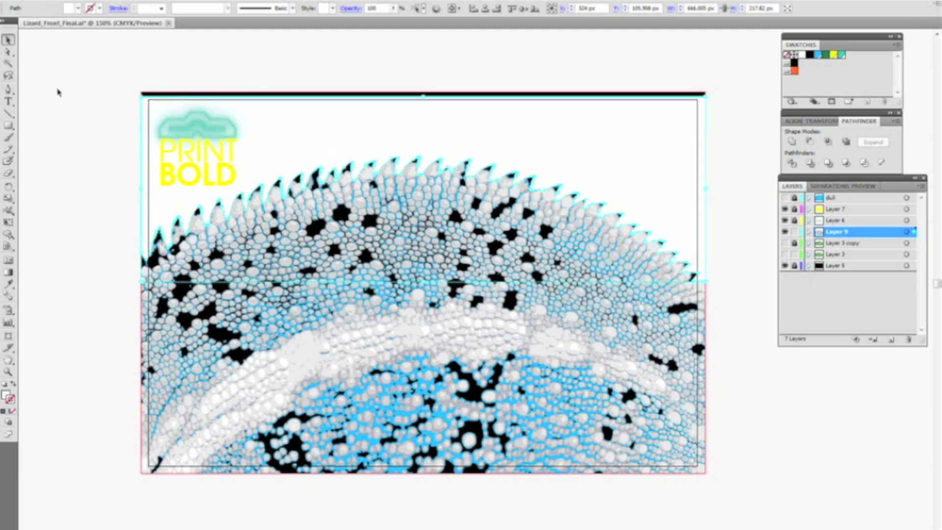
Fill the background with cyan, lock Layer 3 copy, hide Layer 9 and show the 'dull' layer.
left_click(77, 8)
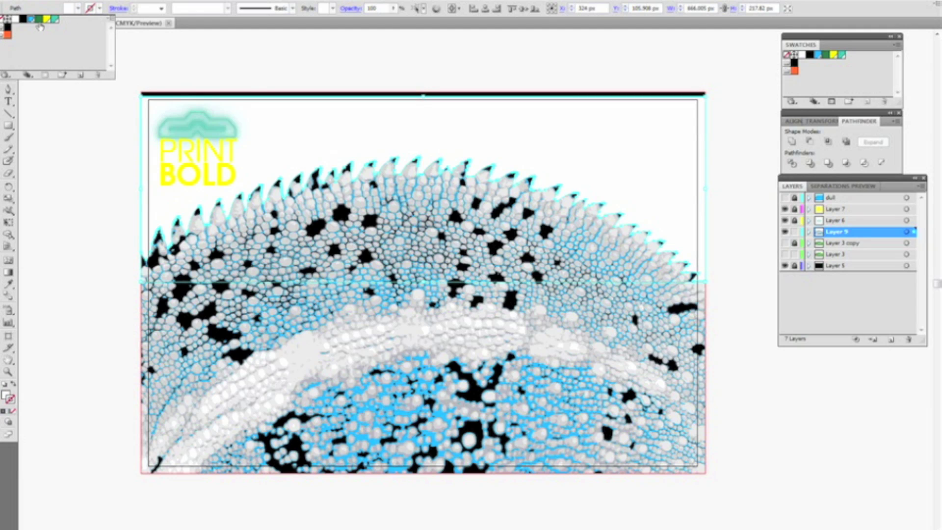
left_click(31, 19)
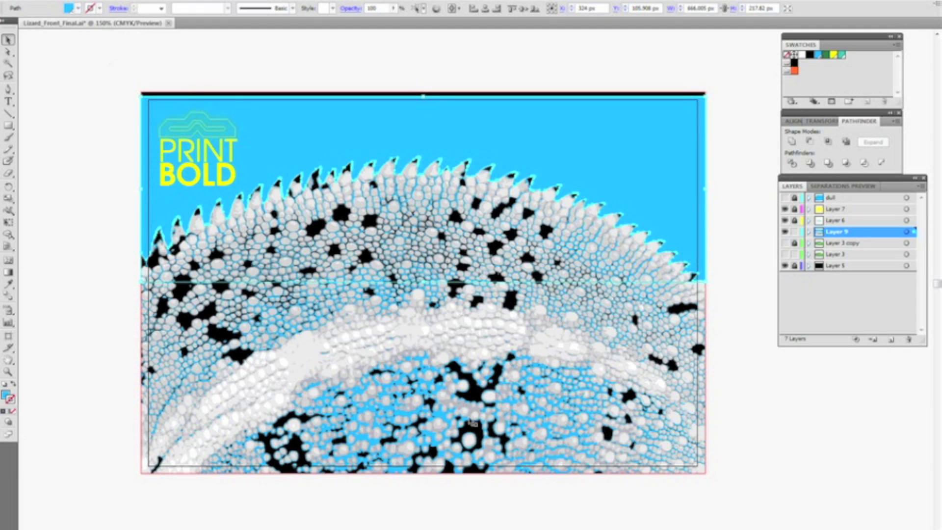
left_click(794, 243)
left_click(785, 231)
left_click(785, 197)
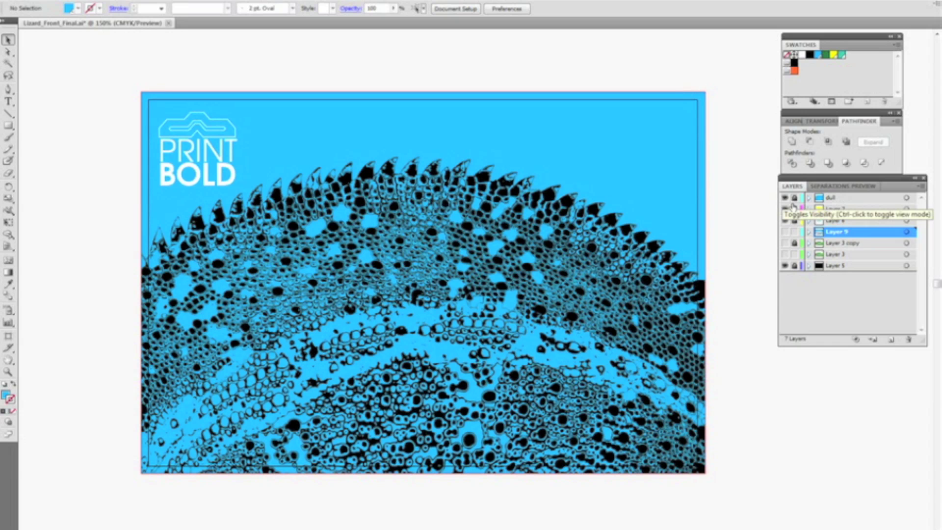
Hide and lock Layer 5, unlock 'dull', briefly toggle Layer 3, and make 'dull' the active layer.
left_click(785, 265)
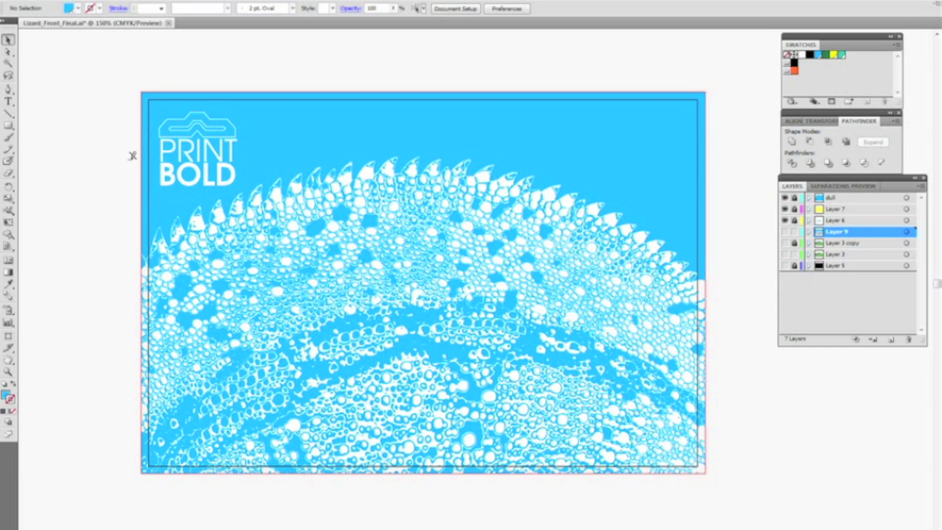
left_click(794, 197)
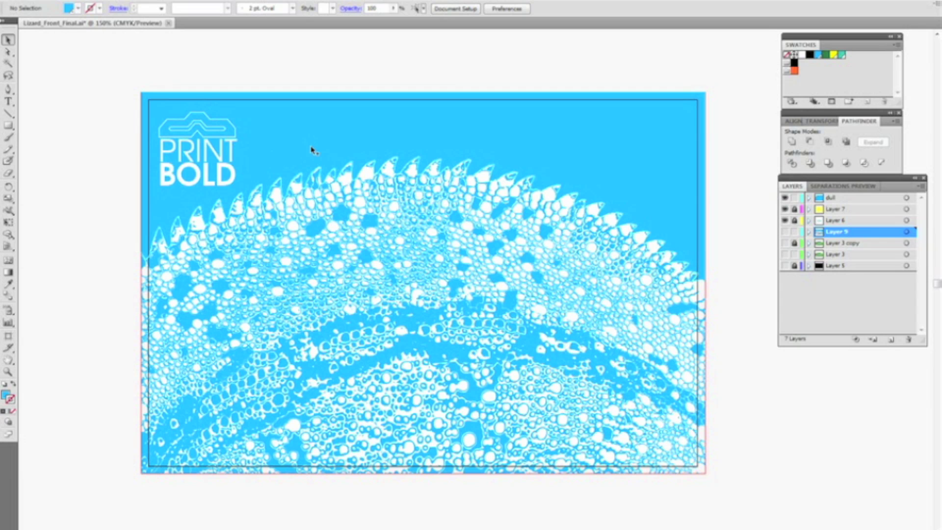
left_click(794, 266)
left_click(785, 255)
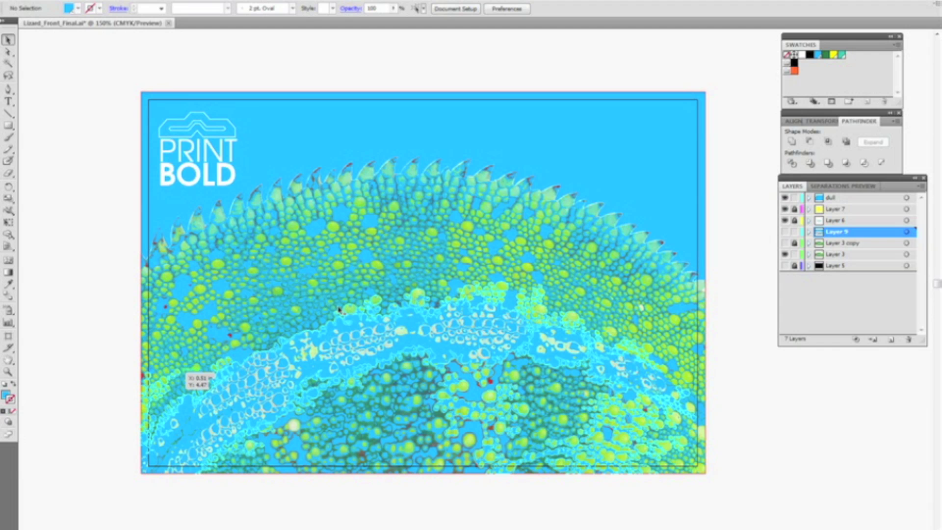
left_click(792, 255)
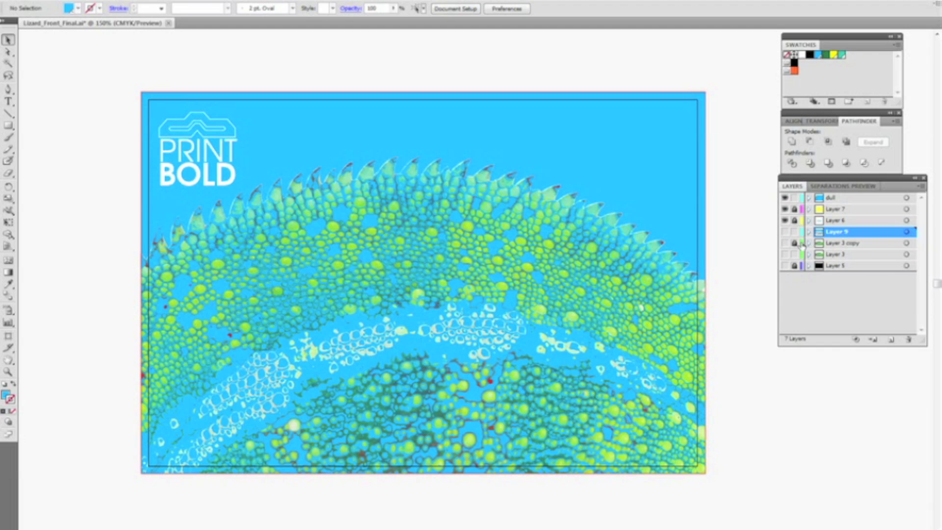
left_click(846, 199)
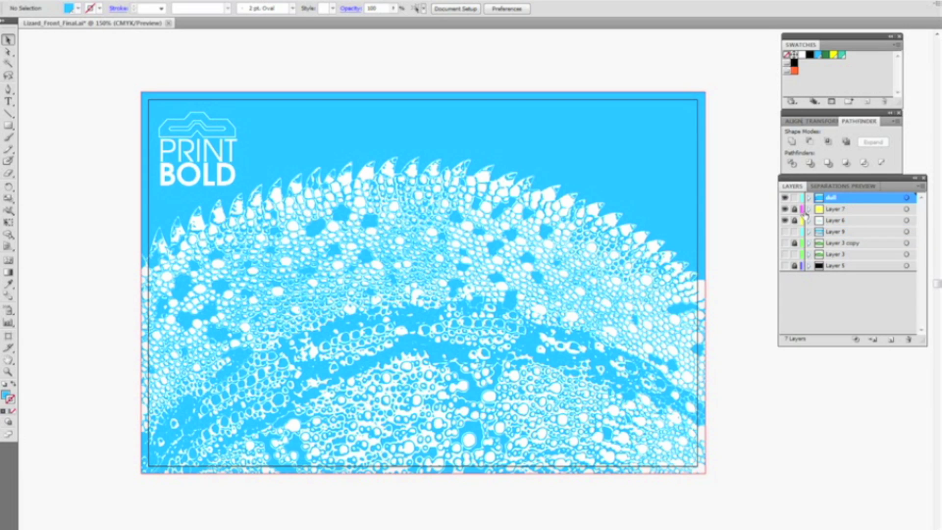
Turn off the visibility of Layer 7 and Layer 6.
left_click(785, 209)
left_click(785, 220)
Hide 'dull' and show Layer 3 copy, Layer 3, Layer 6 glow and Layer 7 PRINT BOLD text.
left_click(785, 198)
left_click(785, 243, "ctrl")
left_click(790, 254)
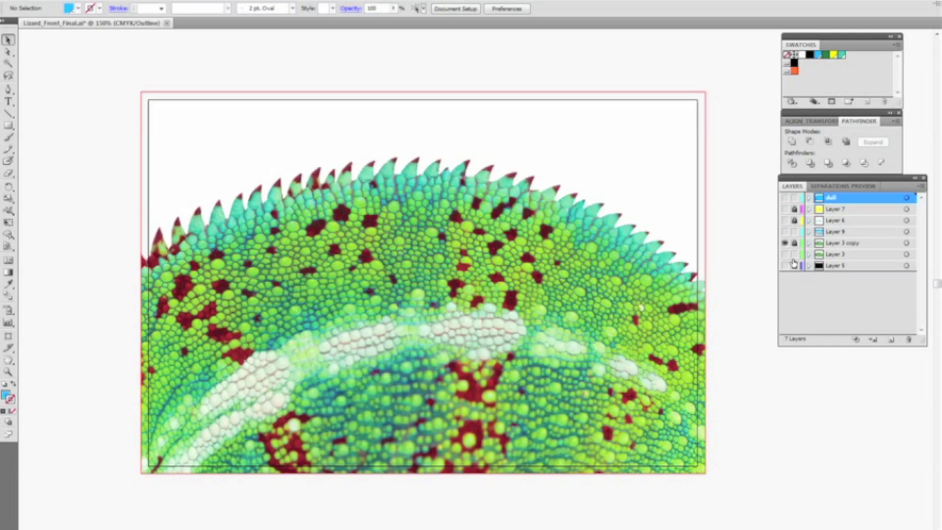
left_click(789, 220)
left_click(785, 209)
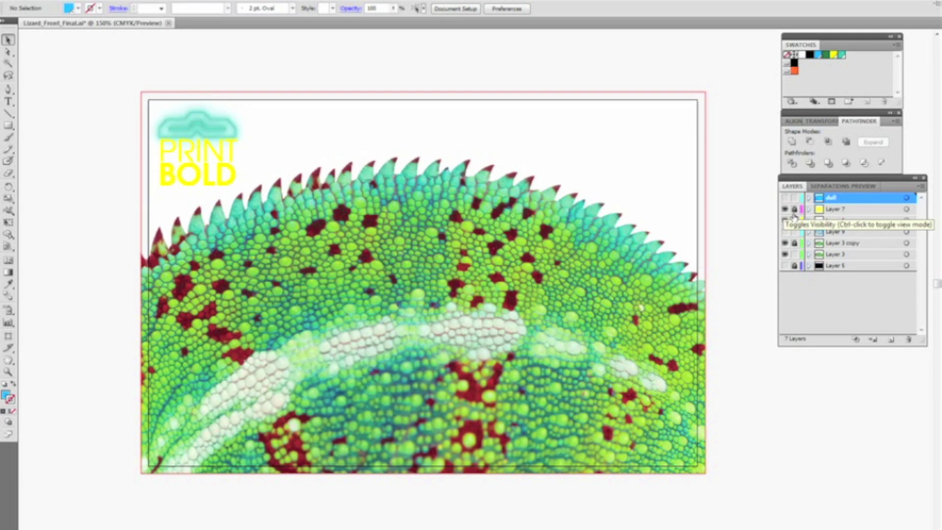